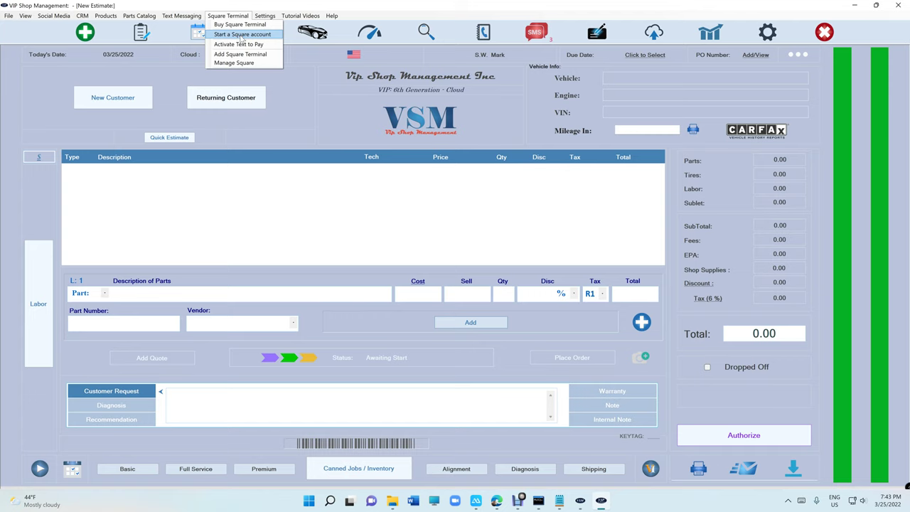
- Reach Square's create-your-account sign-up page in Edge, then minimize Edge back to the New Estimate screen
click(242, 38)
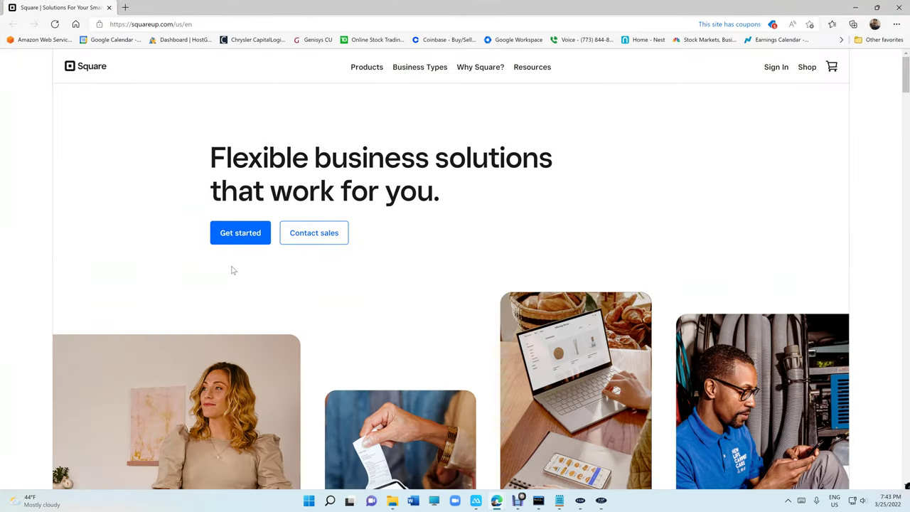
click(240, 234)
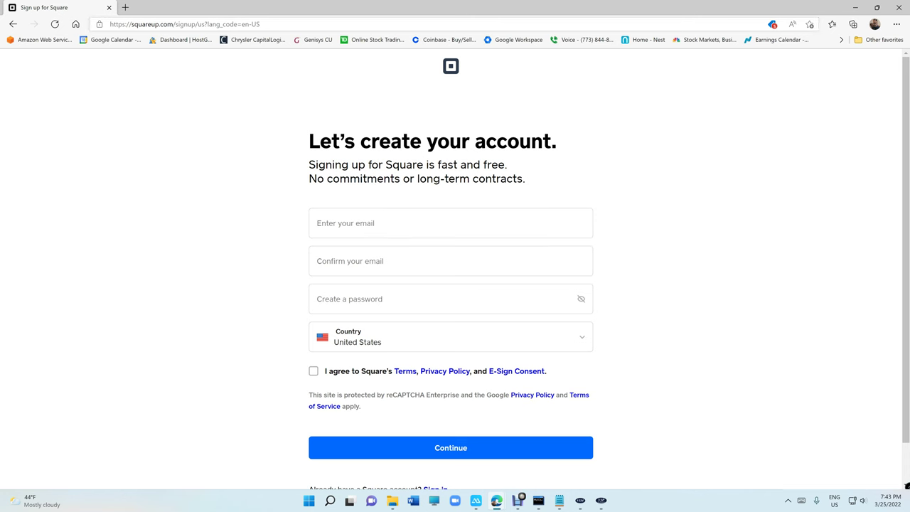
click(855, 7)
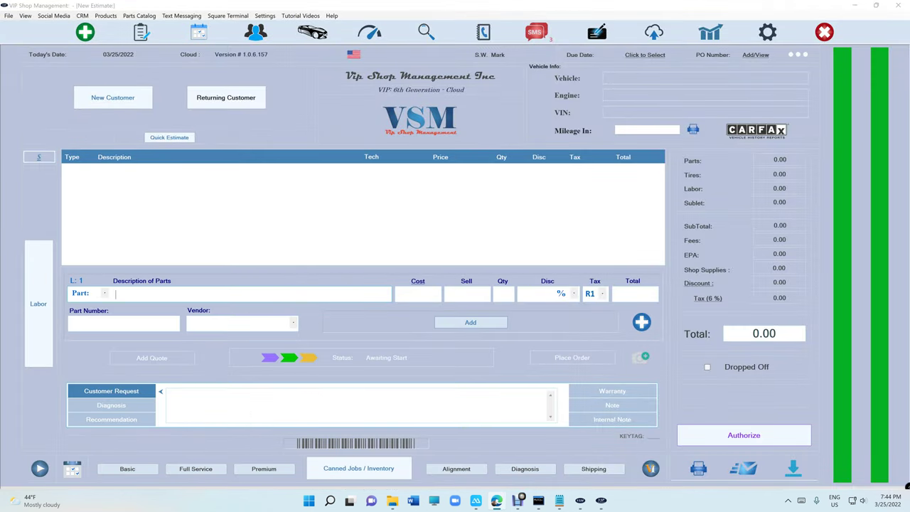
- Activate Text to Pay under Square Terminal: check eligibility, request the URL, then authorize Square checkout
click(236, 17)
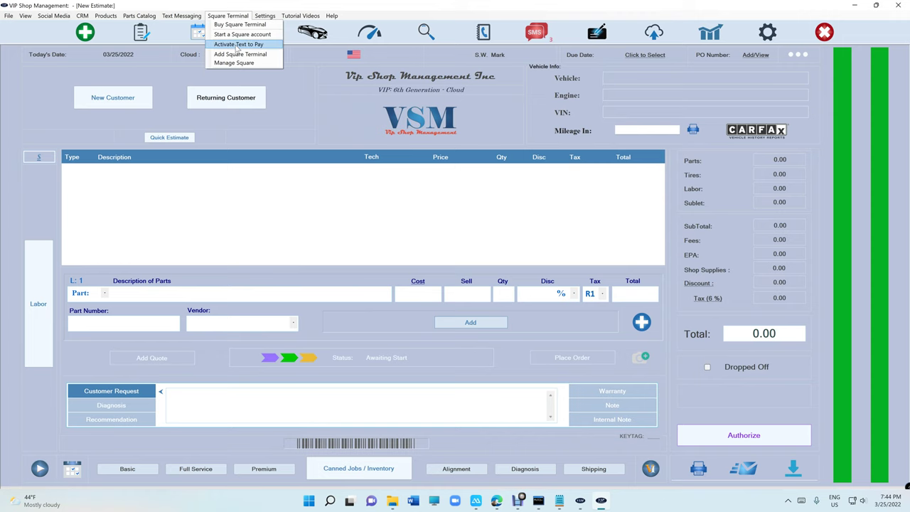
click(238, 44)
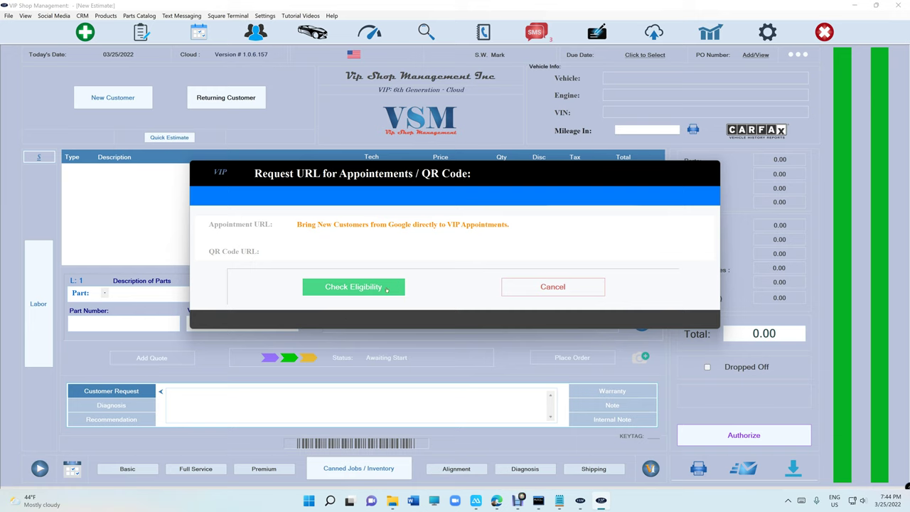
click(387, 289)
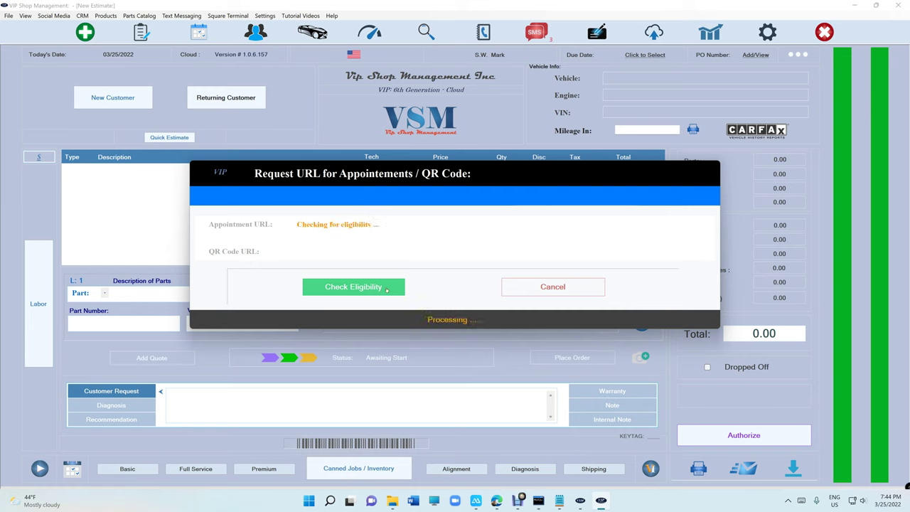
click(387, 289)
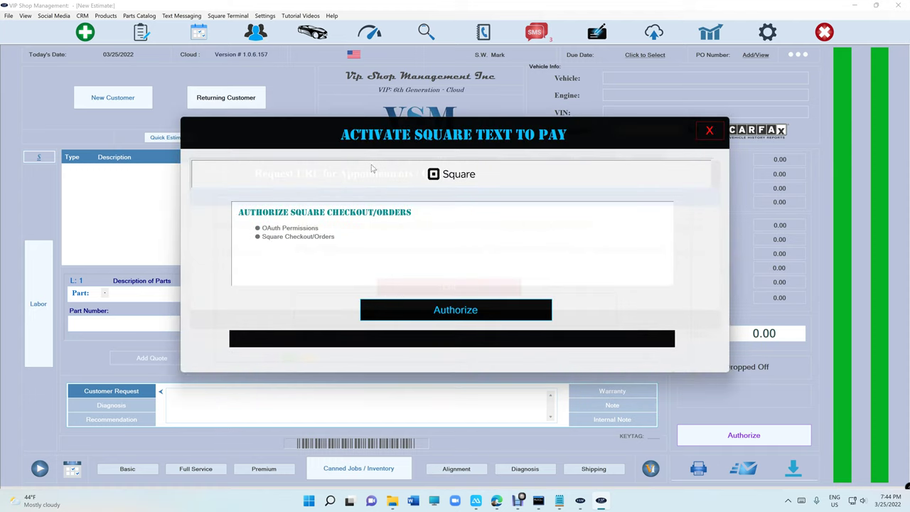
click(494, 315)
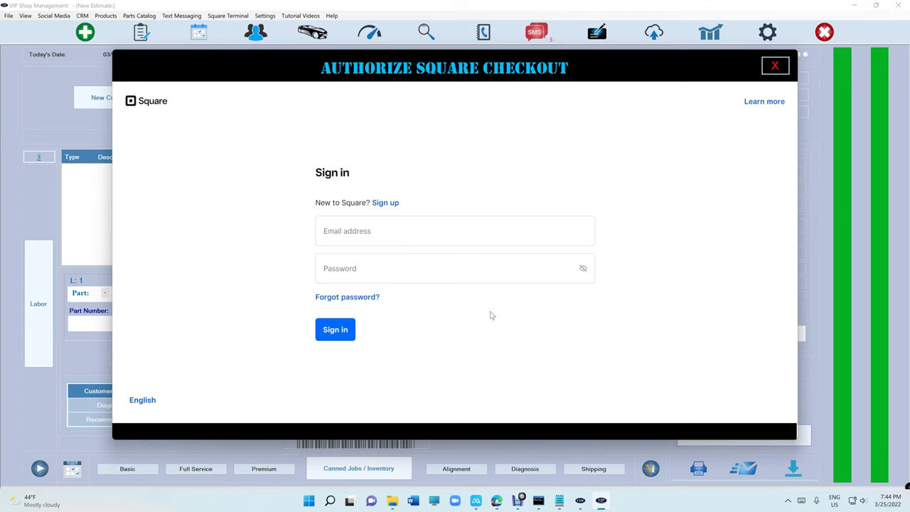
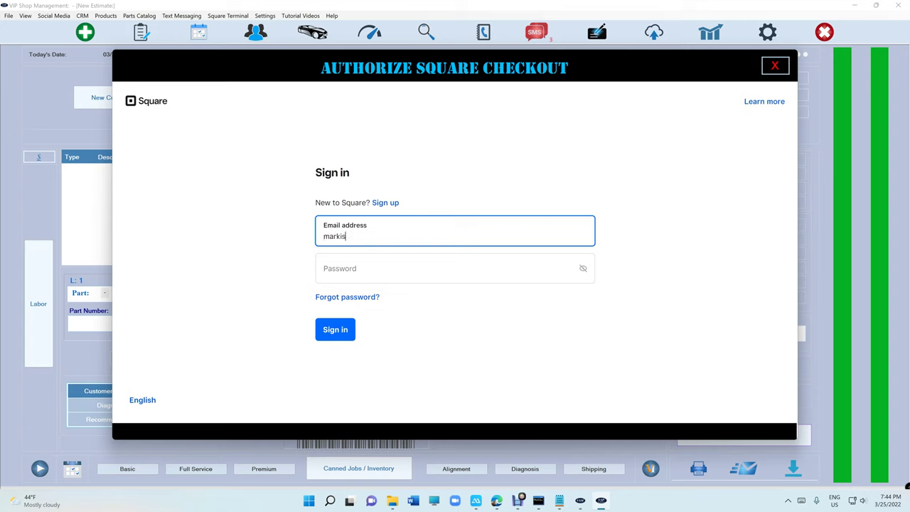
- Enter the shop's Square account e-mail and password and submit the sign-in
key(Tab)
text(************)
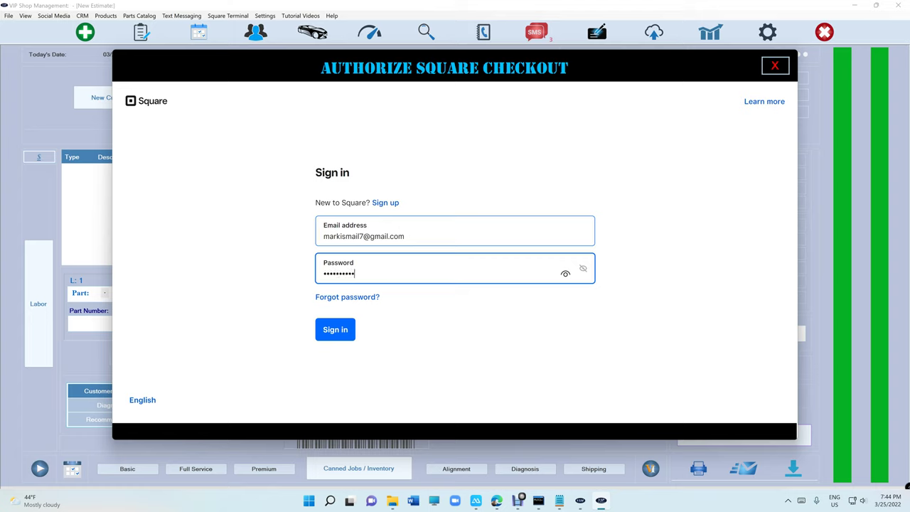
key(Return)
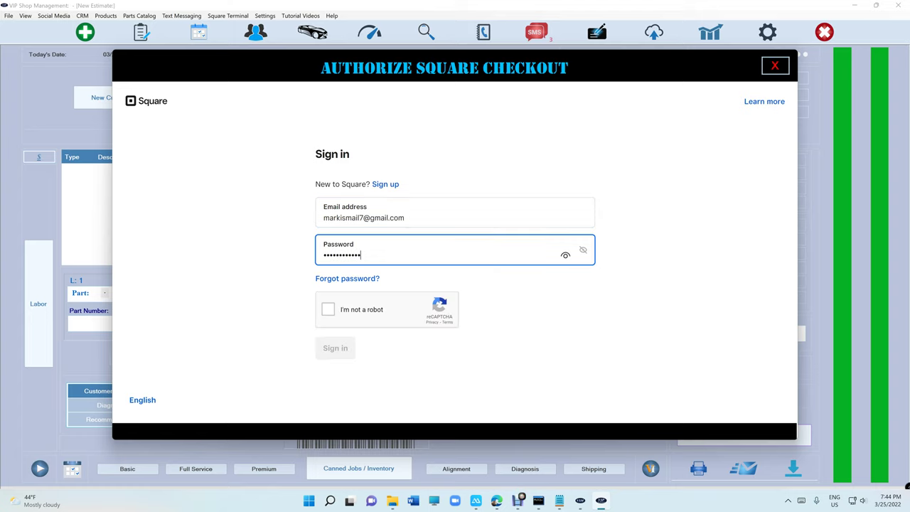
- Solve the reCAPTCHA by picking the traffic-light tiles, then sign in to Square
click(328, 309)
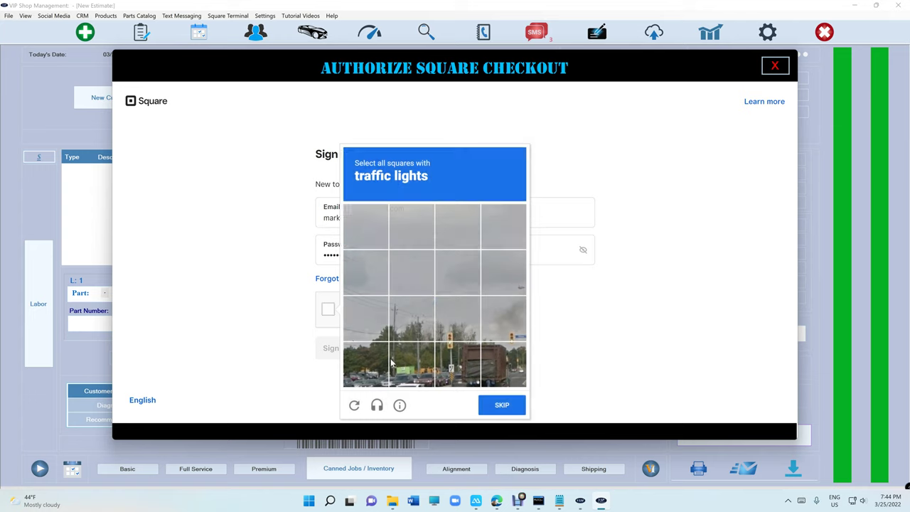
click(449, 361)
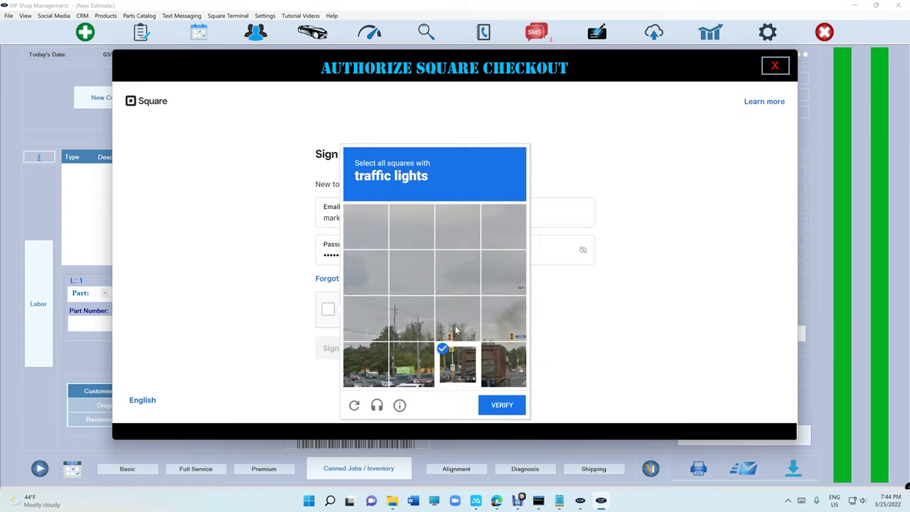
click(458, 330)
click(516, 328)
click(506, 356)
click(502, 405)
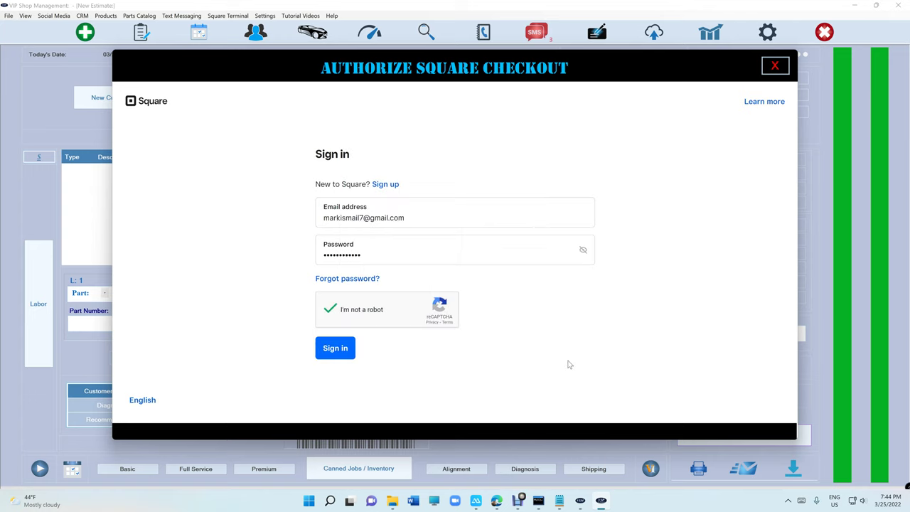
click(329, 349)
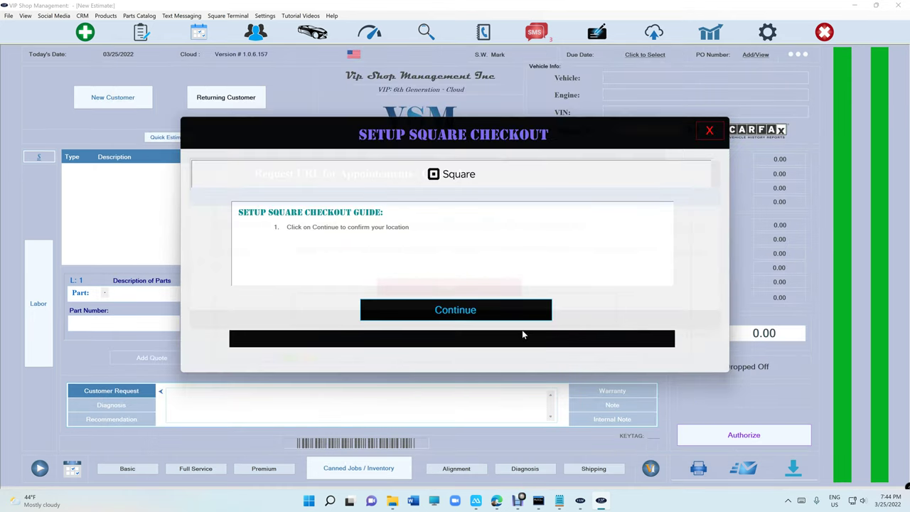
- Confirm the Vip Shop Management Inc location and test the connection until it reports Successfully Paired
click(448, 310)
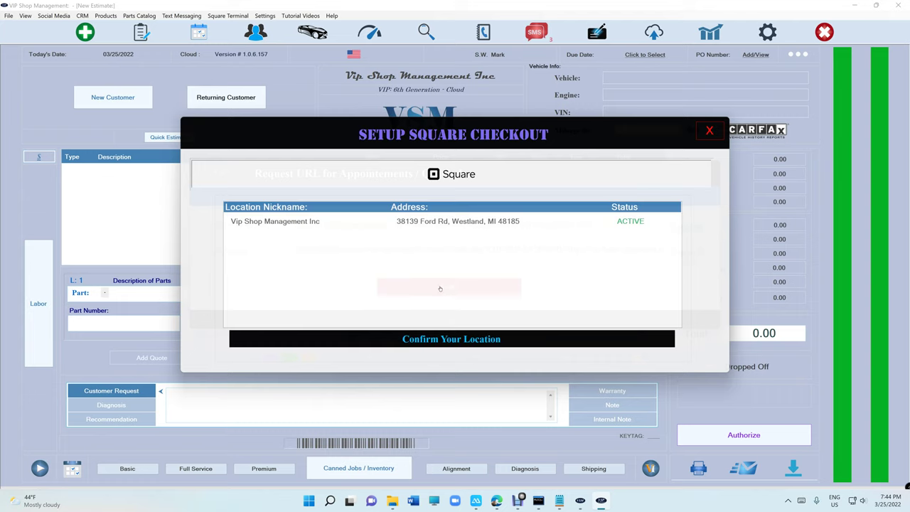
click(361, 226)
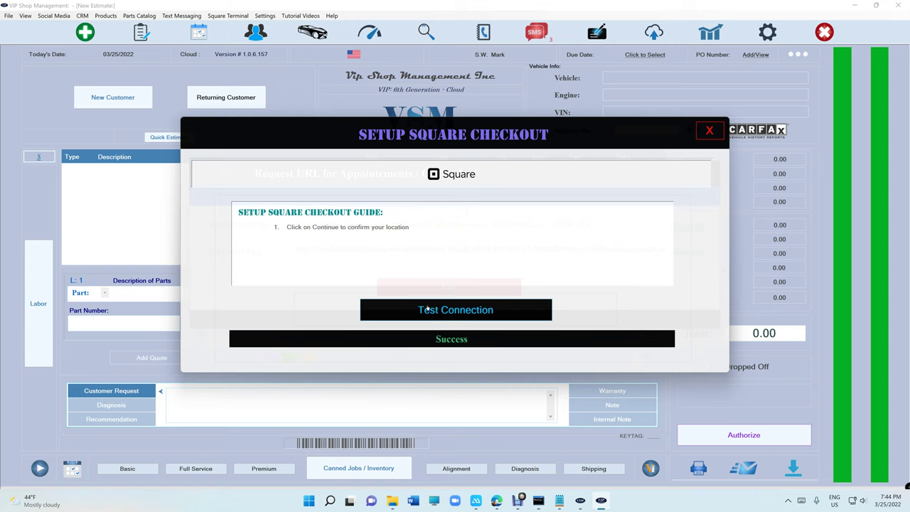
click(441, 310)
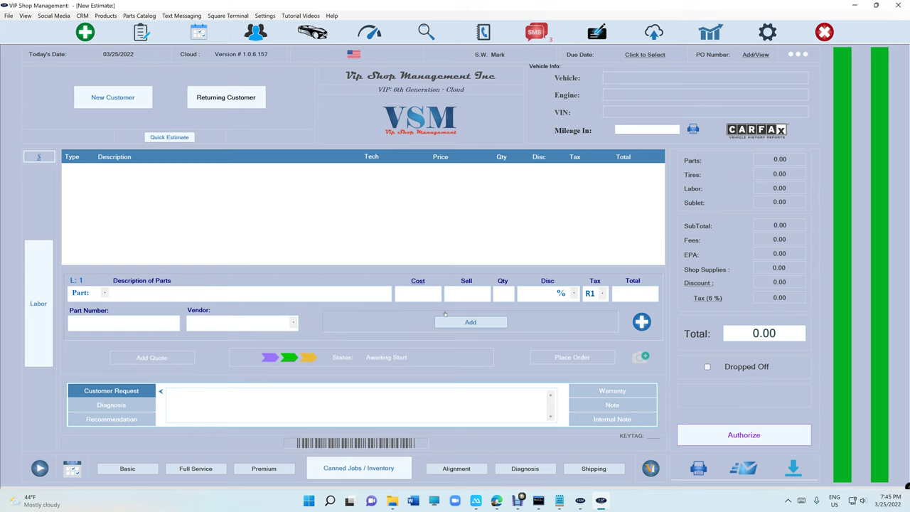
- Look up the existing customer and start an estimate for their Jeep
click(210, 95)
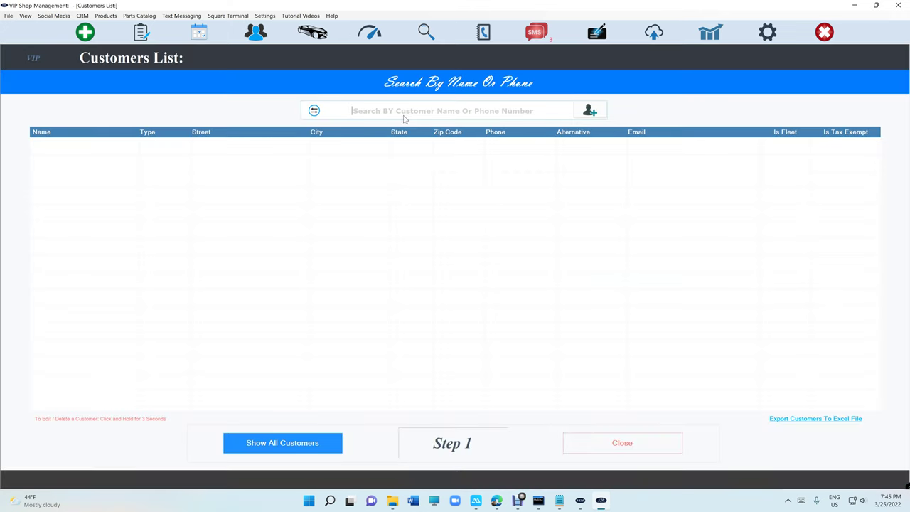
text(mark ja)
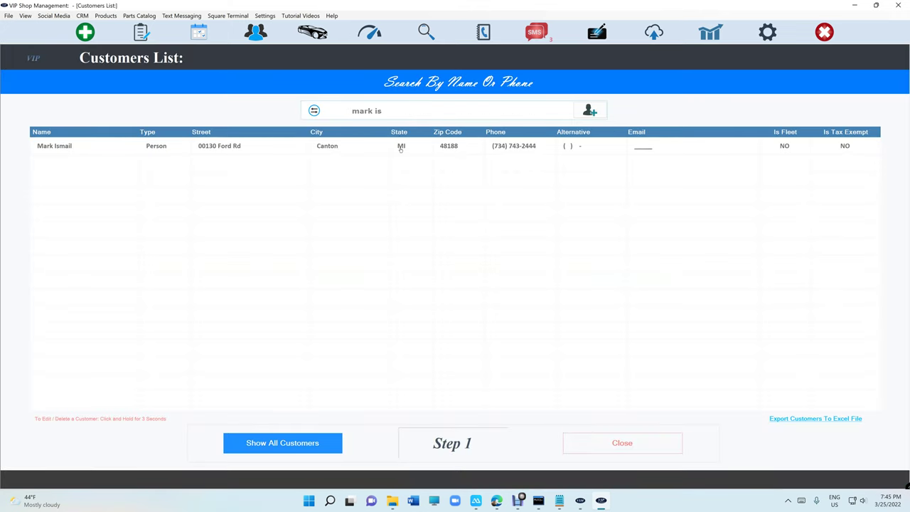
click(400, 146)
click(400, 147)
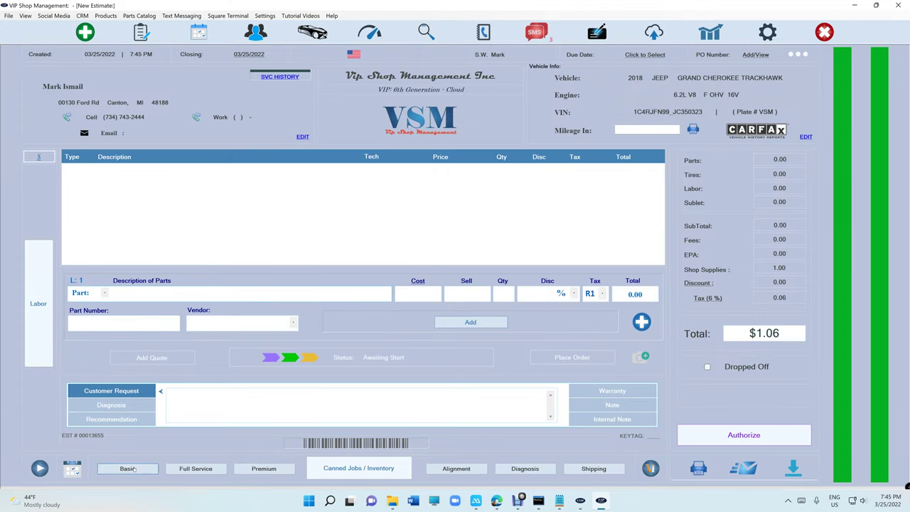
- Apply a 32 dollar discount to the estimate
click(688, 283)
text(32)
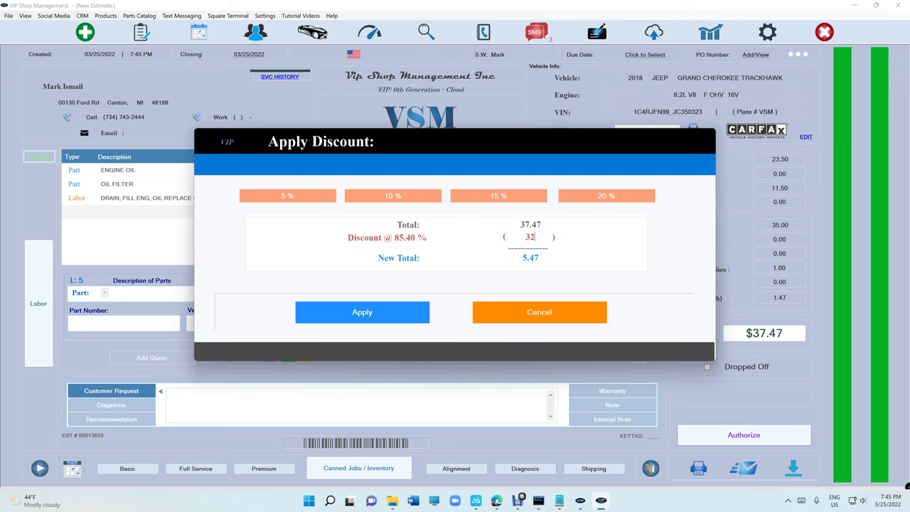
click(410, 315)
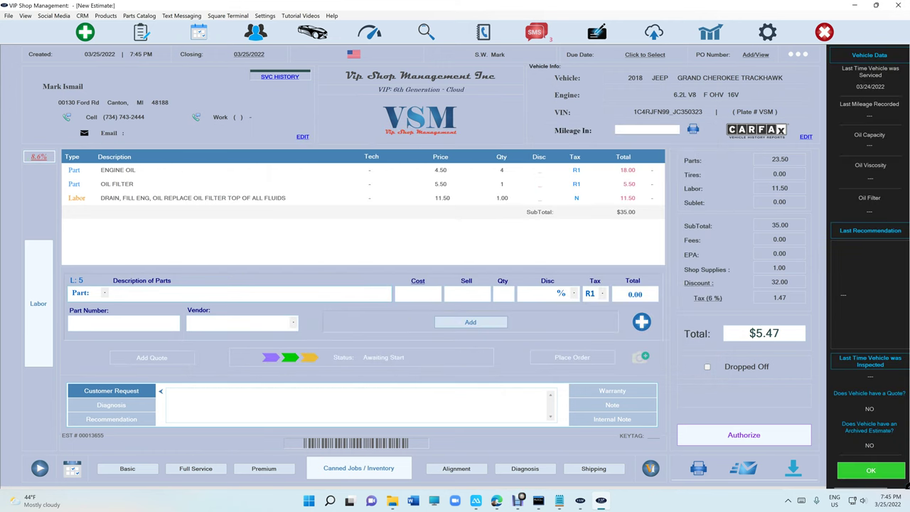
- Authorize the $5.47 estimate in person and start a new payment for the invoice
click(729, 433)
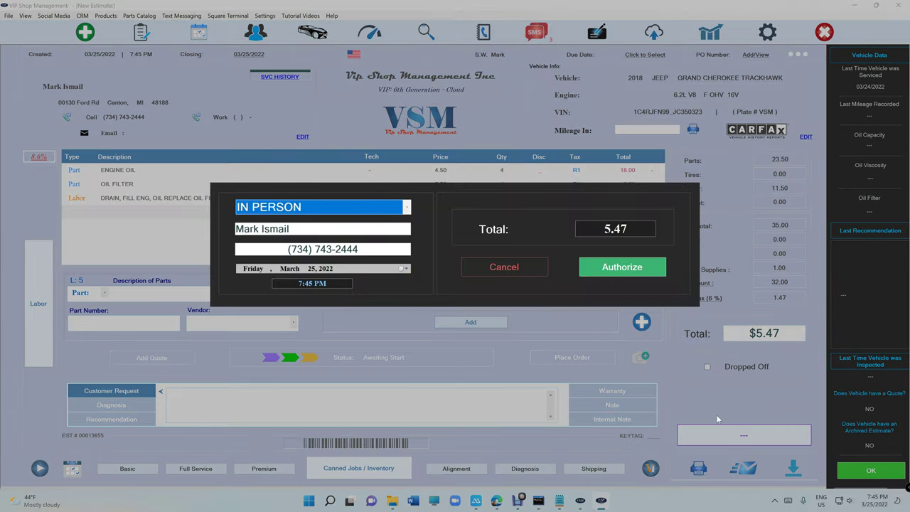
click(626, 272)
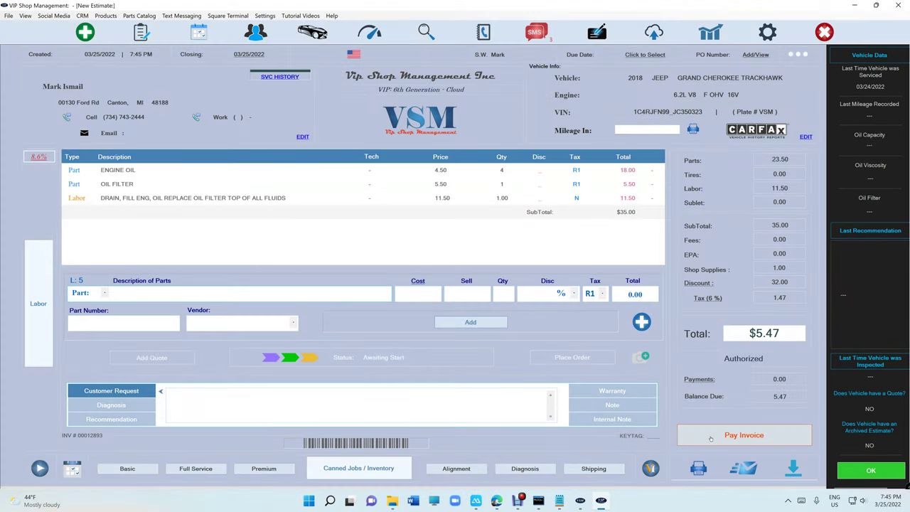
click(711, 439)
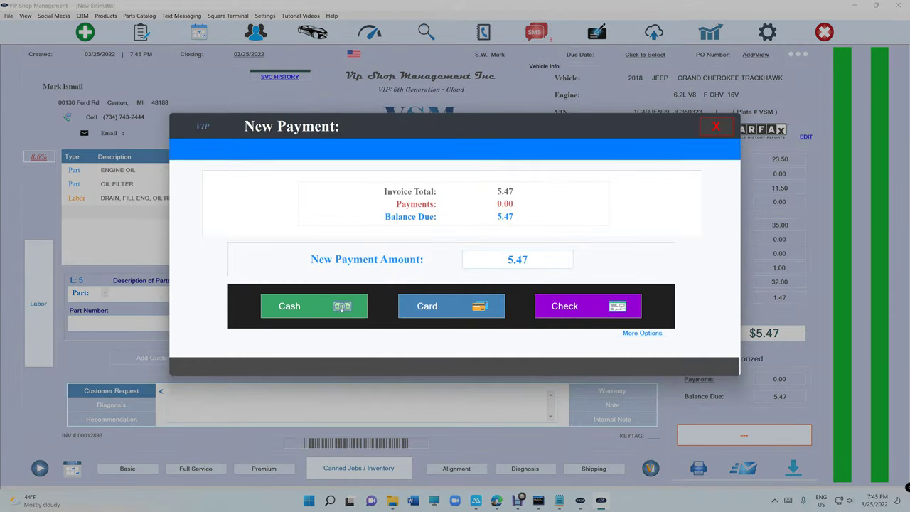
- Charge the $0.19 credit card fee and generate a Square Text To Pay message for $5.67
click(636, 334)
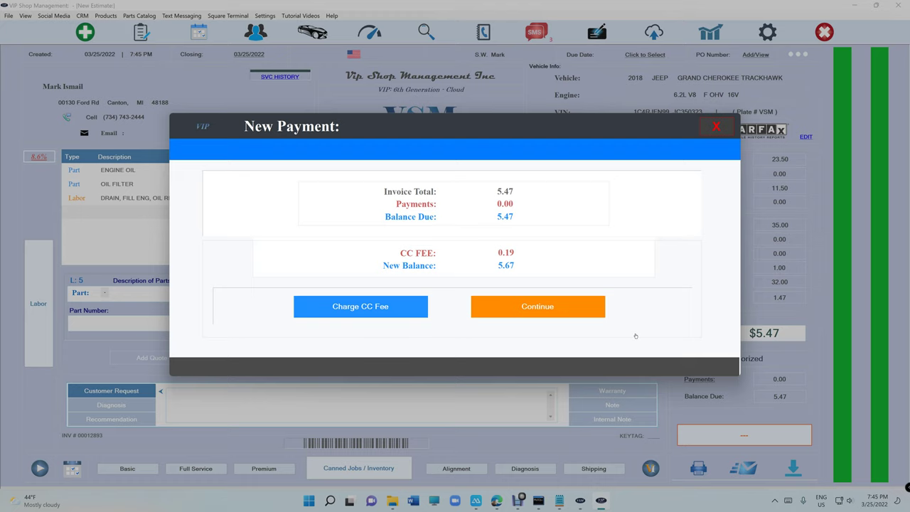
click(380, 308)
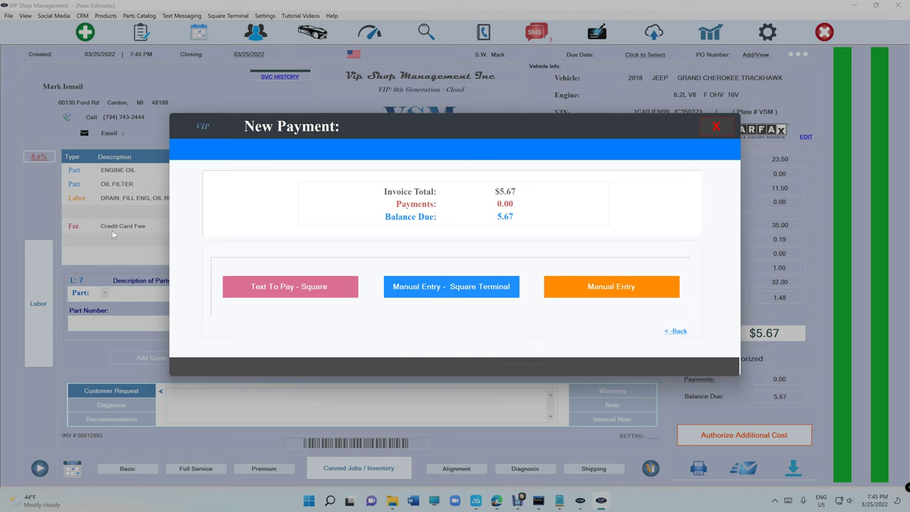
click(249, 293)
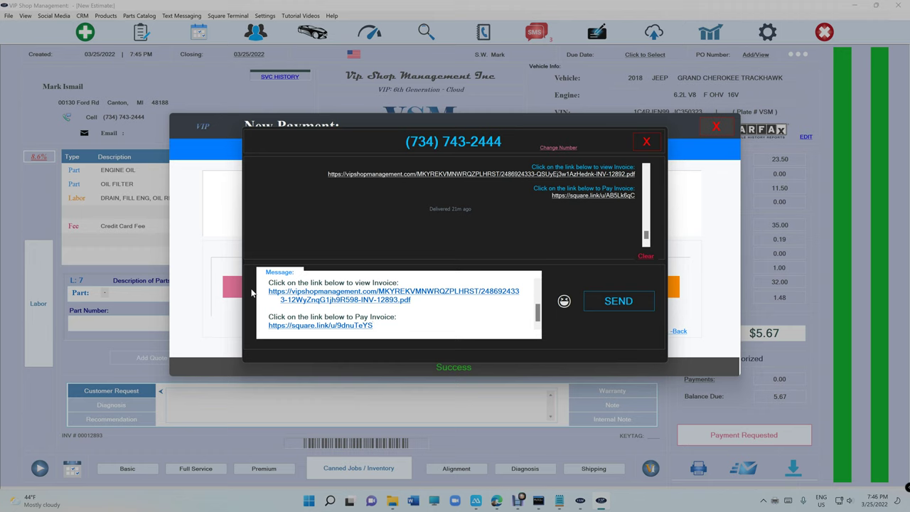
scroll(420, 326, up, 3)
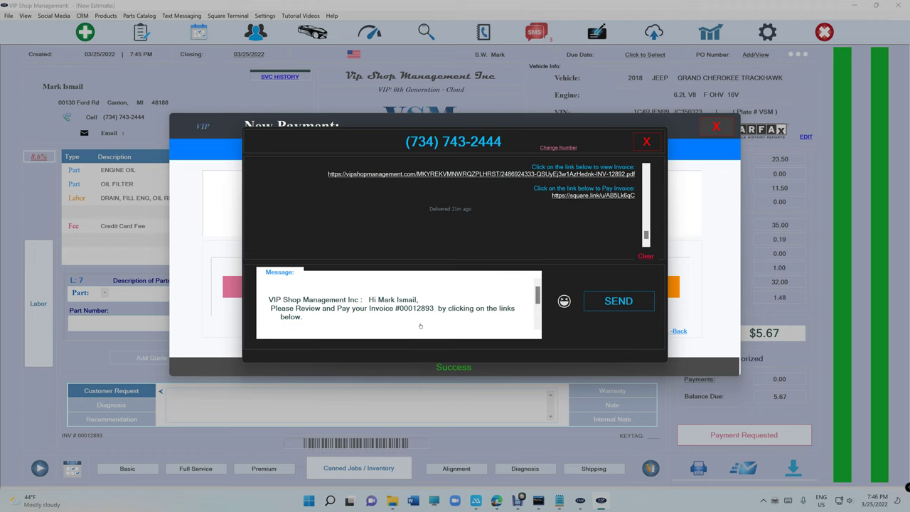
drag(269, 300, 517, 309)
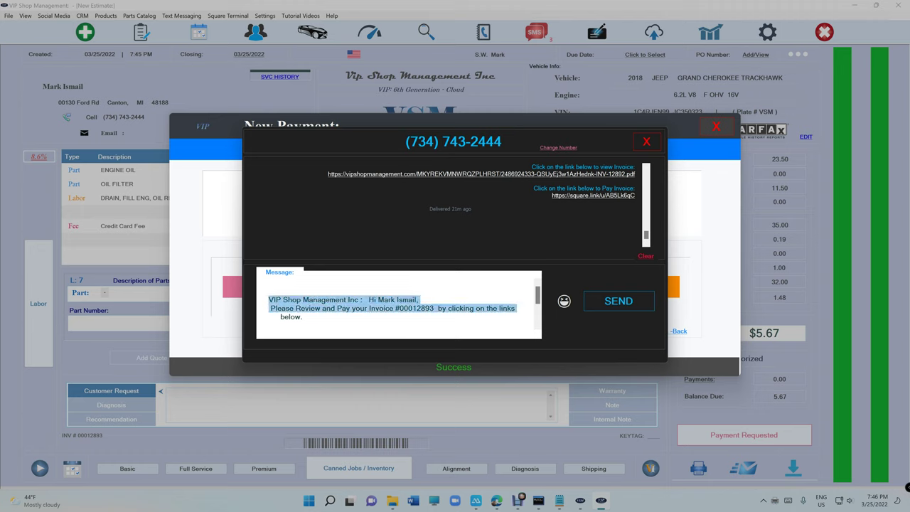
click(268, 291)
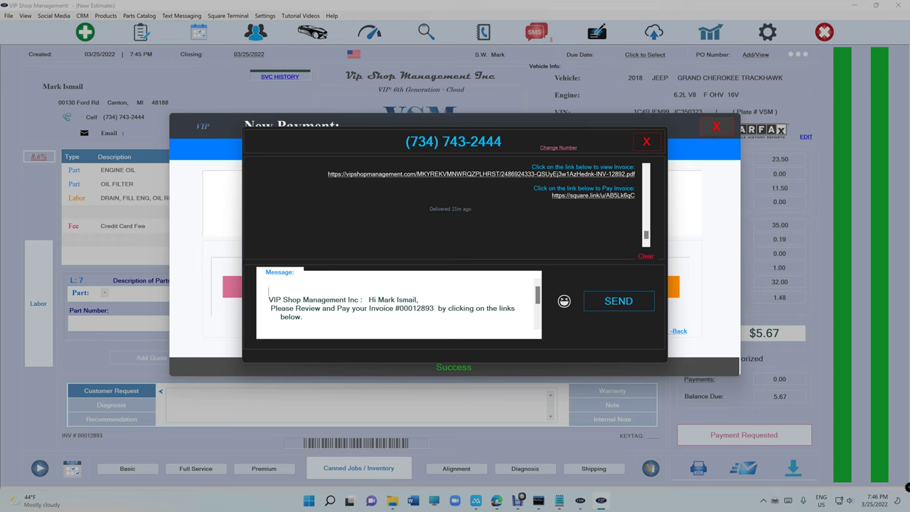
scroll(432, 293, down, 2)
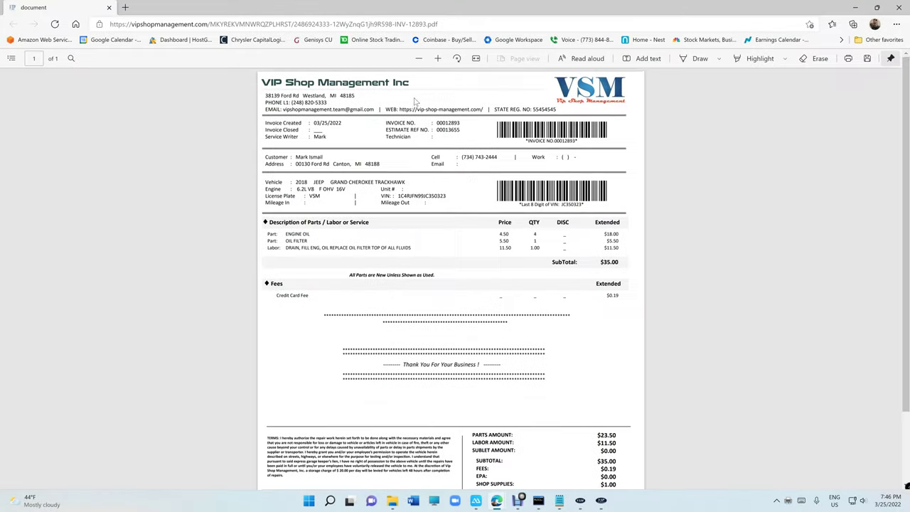
- Scroll the invoice PDF, highlight the $0.19 Credit Card Fee line, then close the PDF window
scroll(472, 183, down, 3)
drag(276, 229, 612, 246)
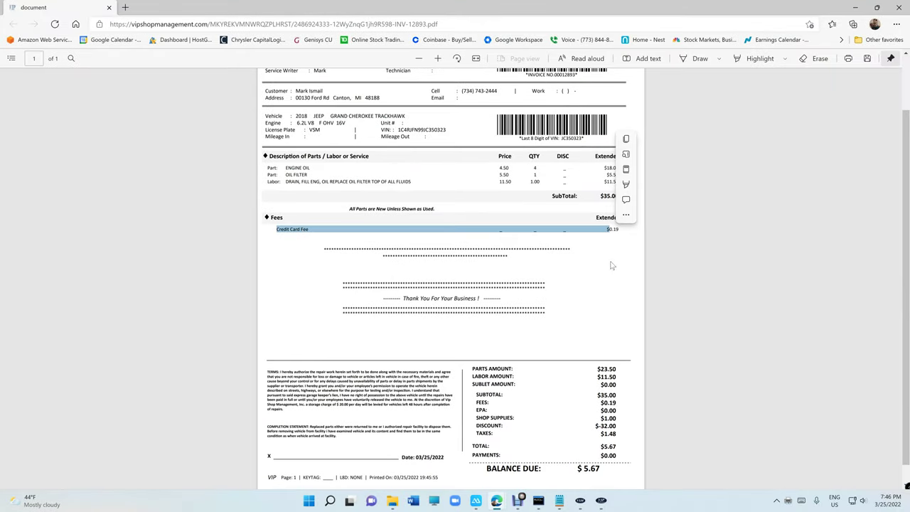
scroll(612, 246, down, 1)
key(ctrl+w)
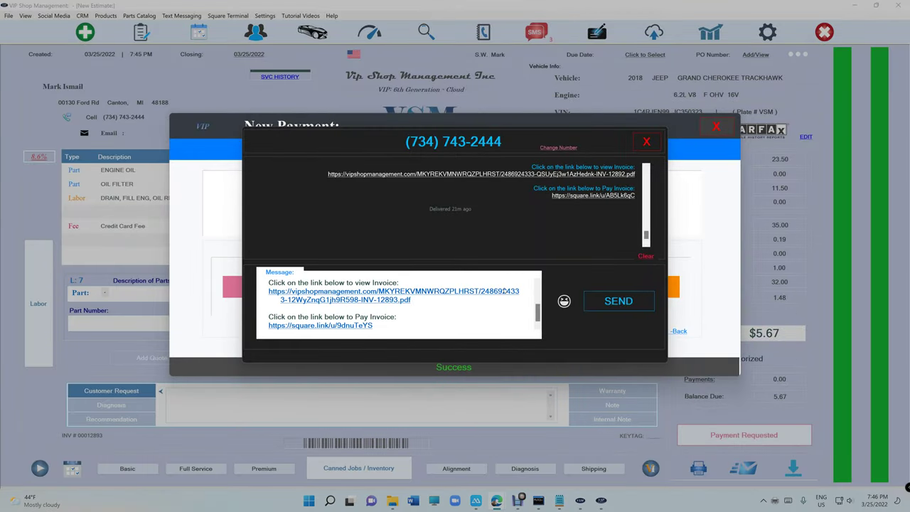
- Send the text with the INV-12893 PDF link and the $5.67 Square payment link
click(618, 301)
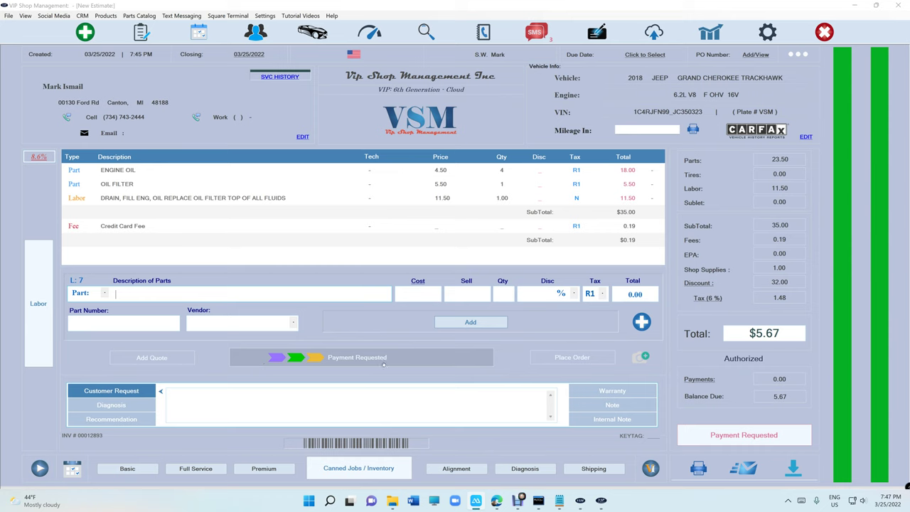
- Refresh to confirm the $5.67 payment, close the paid invoice, and open the VIP Text Messaging Menu
click(709, 440)
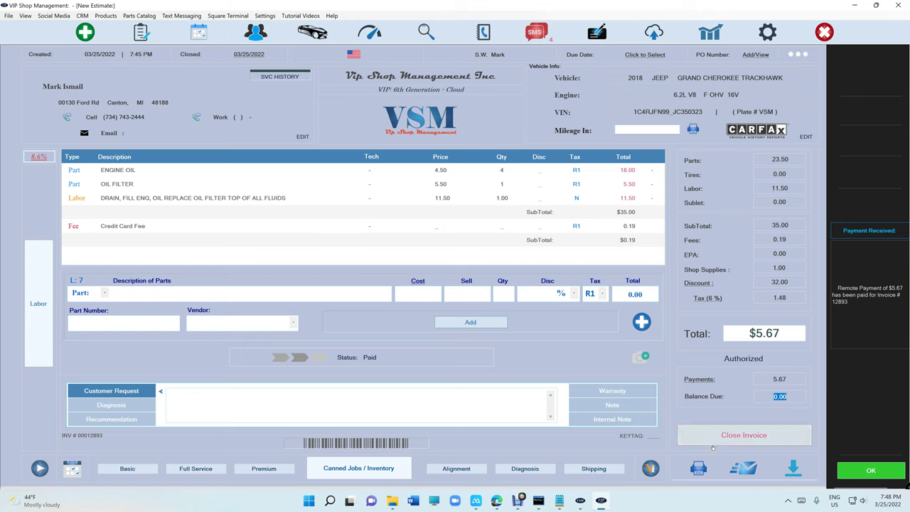
click(731, 440)
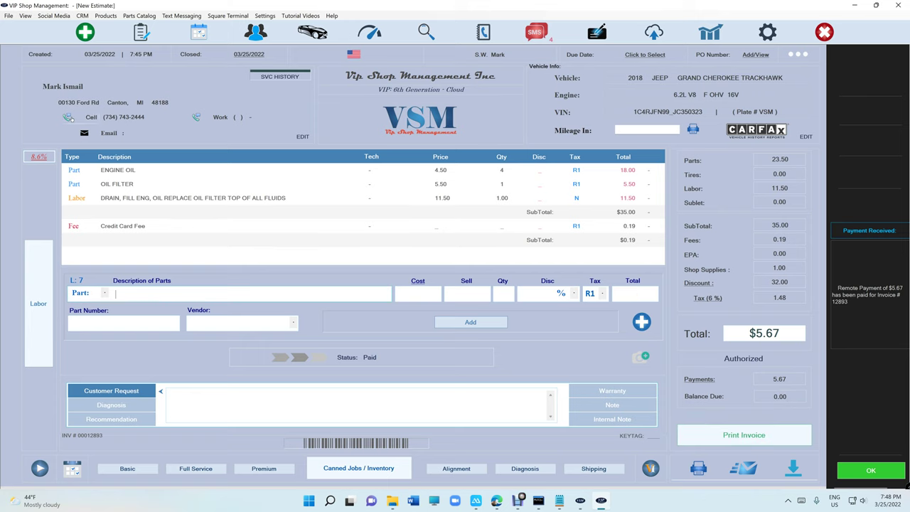
click(69, 118)
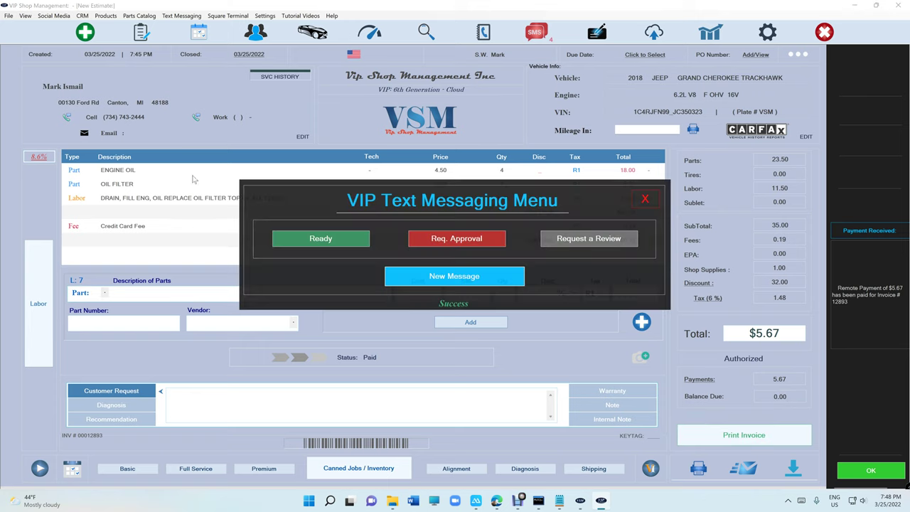
- Text the customer a new message with the paid invoice attached, close the conversation, and view the mirrored phone
click(442, 277)
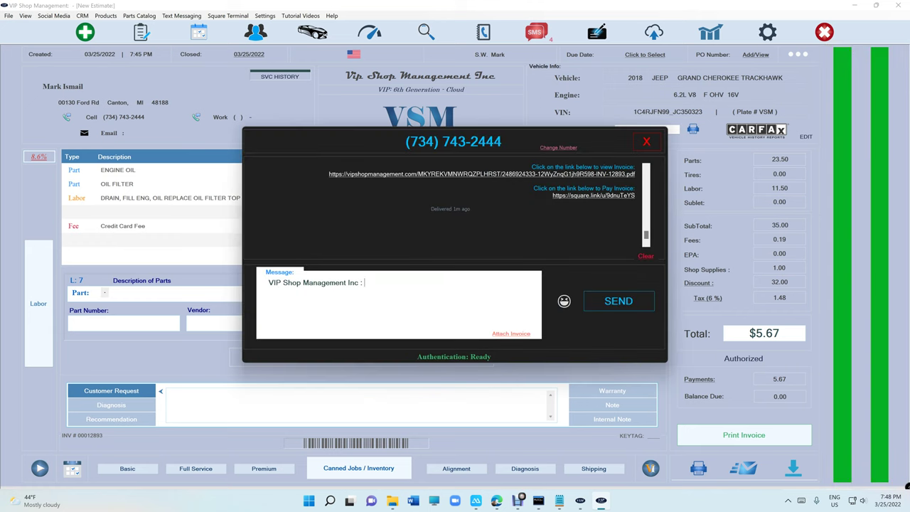
click(516, 334)
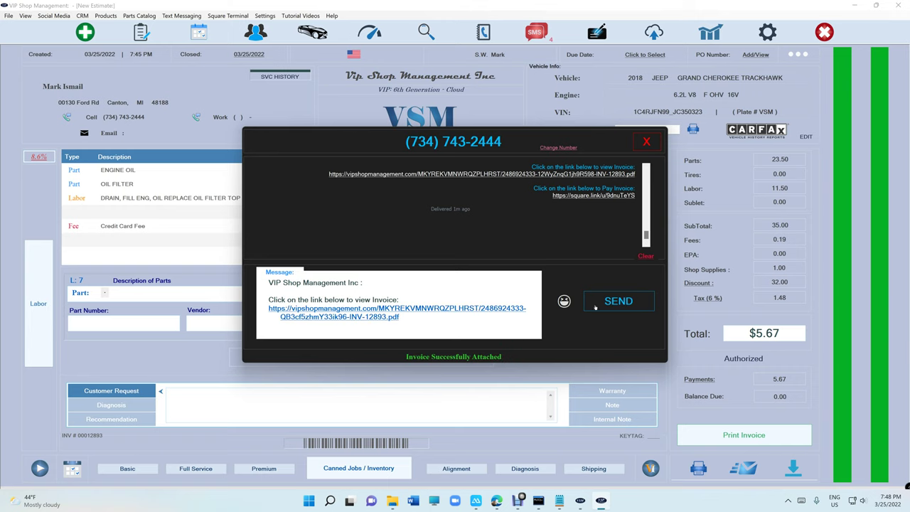
click(606, 301)
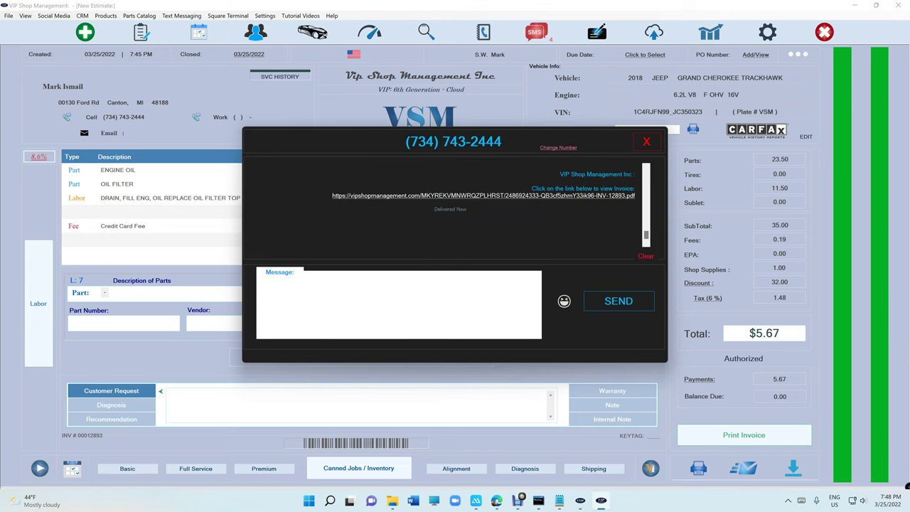
click(647, 141)
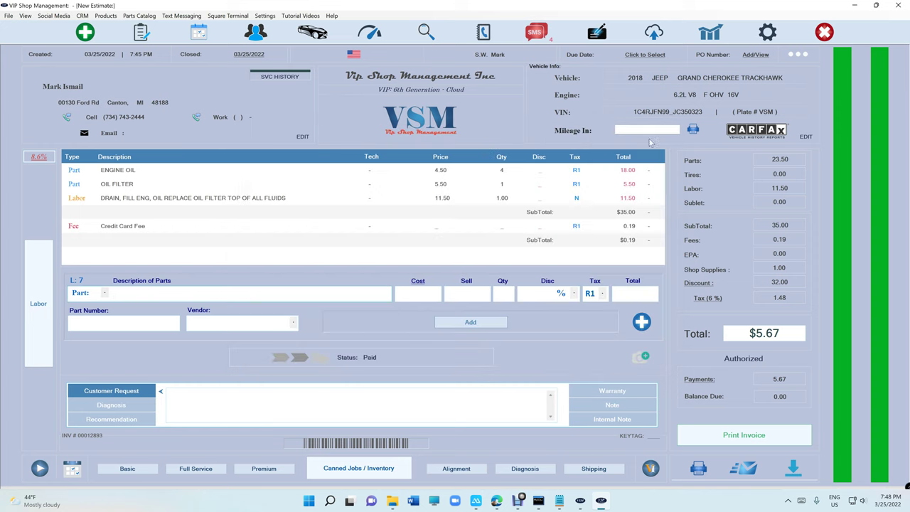
click(476, 501)
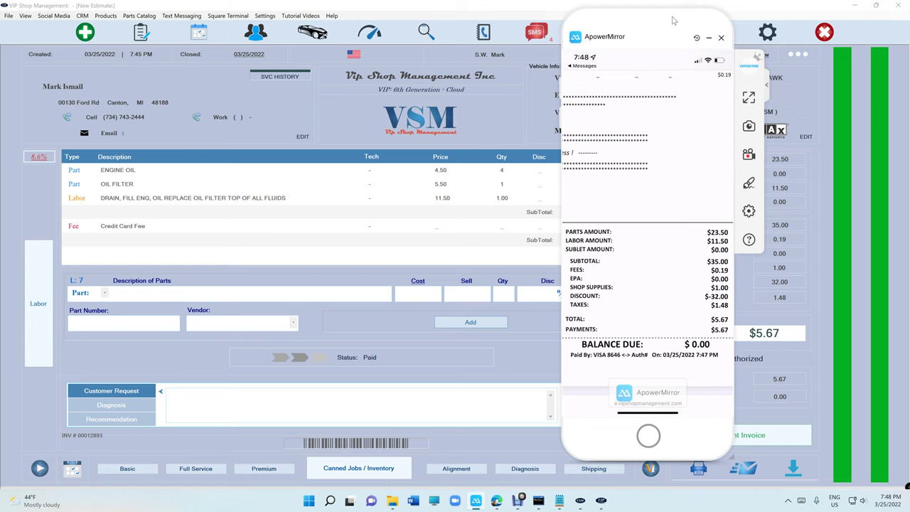
- Close the phone mirror after viewing the receipt and open the invoice's $5.67 VISA card payment record
click(721, 39)
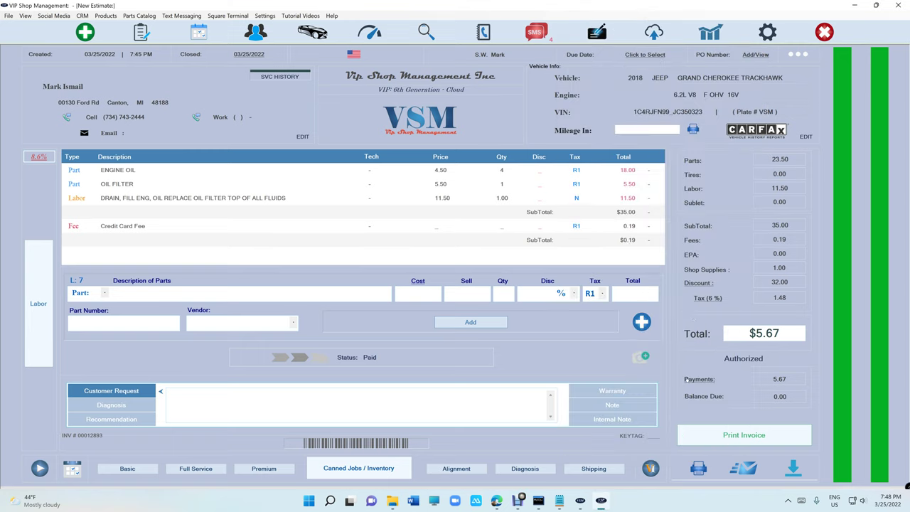
click(694, 379)
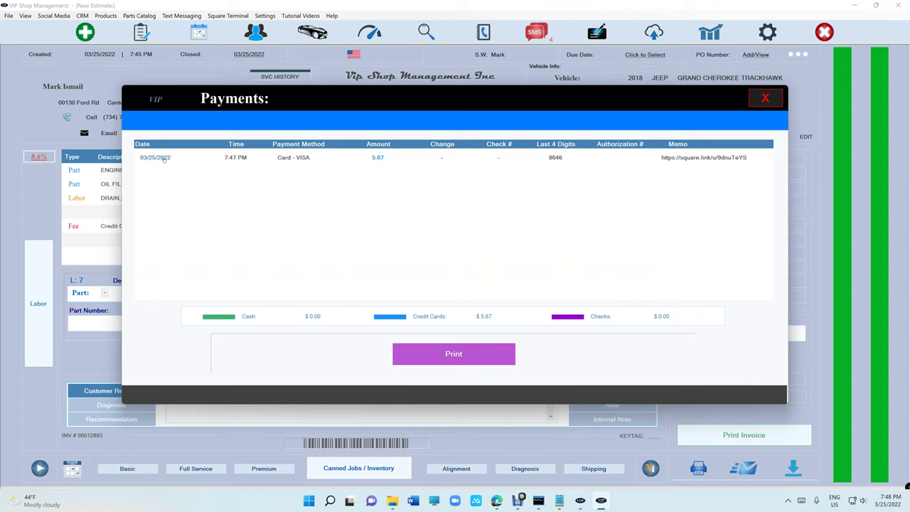